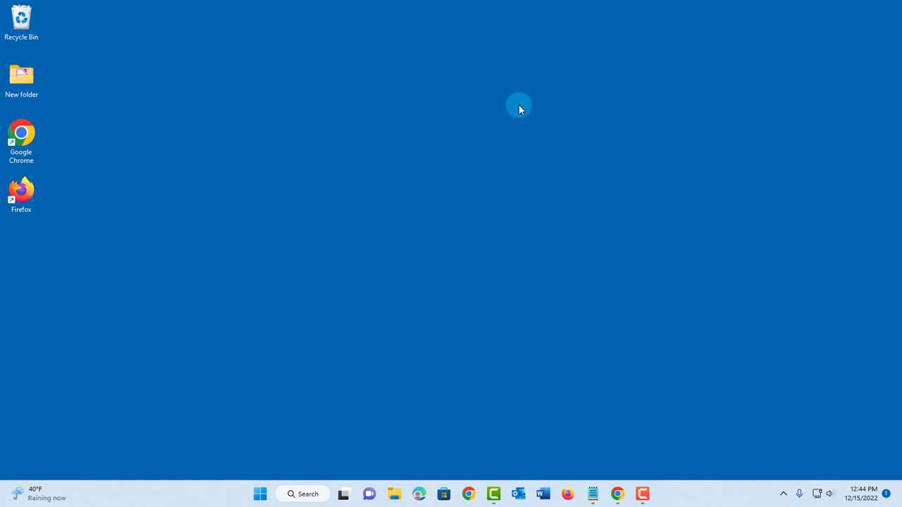
- Open Personalization > Themes in a maximized Settings window, then minimize it to the desktop
{"action": "right_click", "coordinate": [353, 121]}
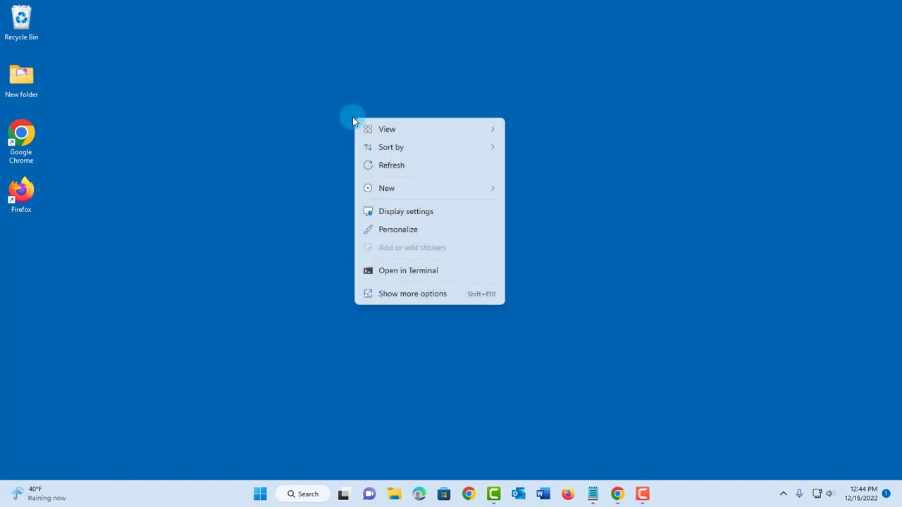
{"action": "left_click", "coordinate": [393, 231]}
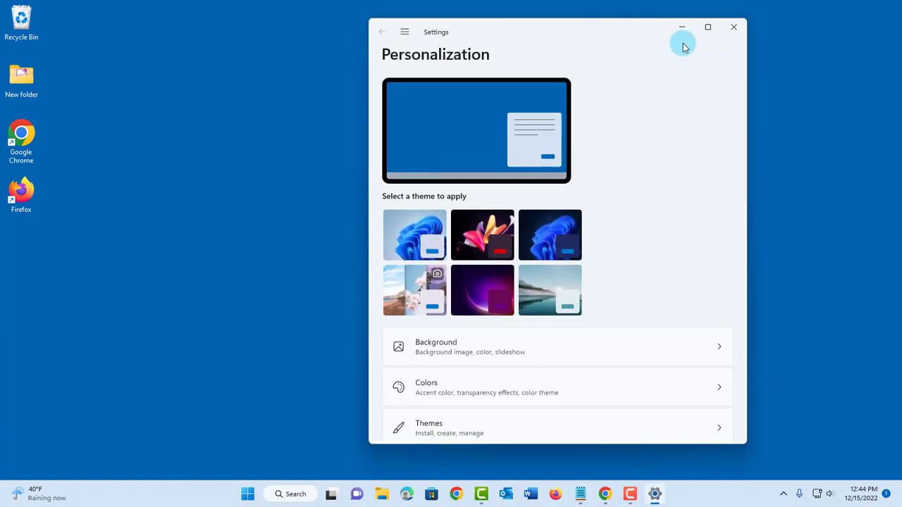
{"action": "left_click", "coordinate": [709, 28]}
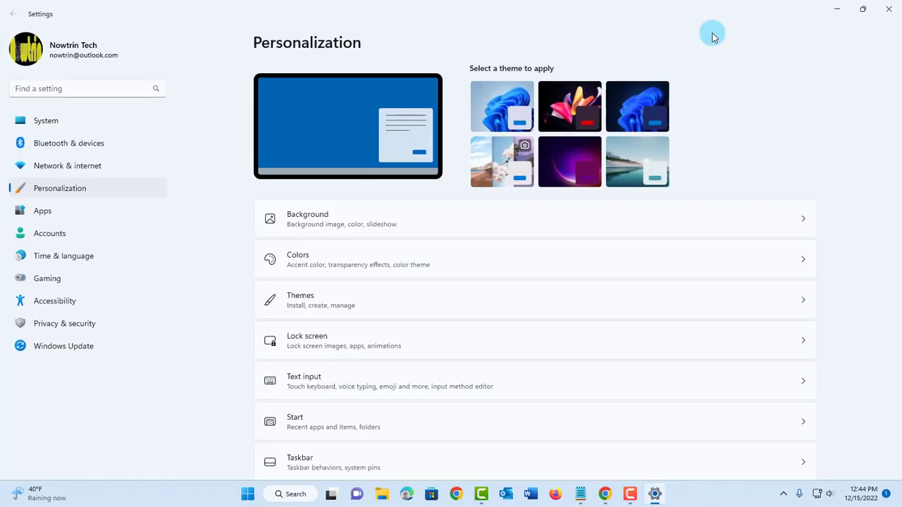
{"action": "left_click", "coordinate": [312, 303]}
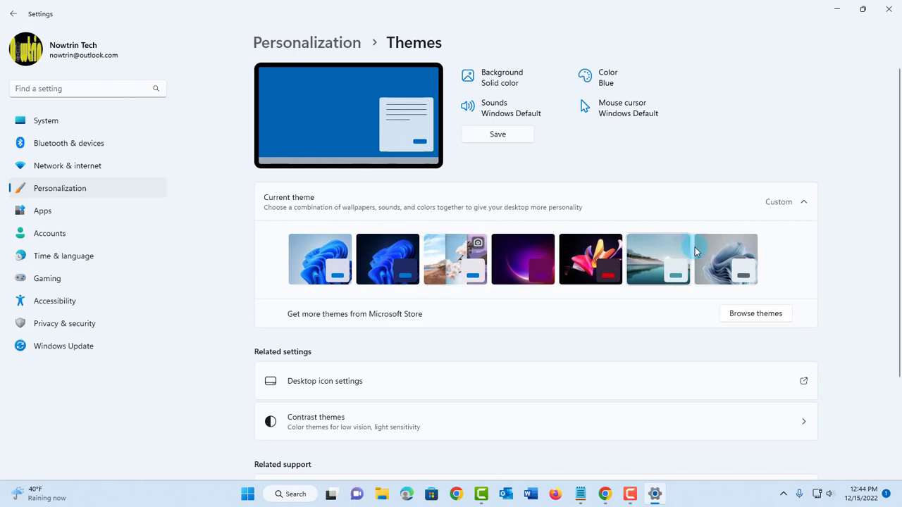
{"action": "key", "text": "super+d"}
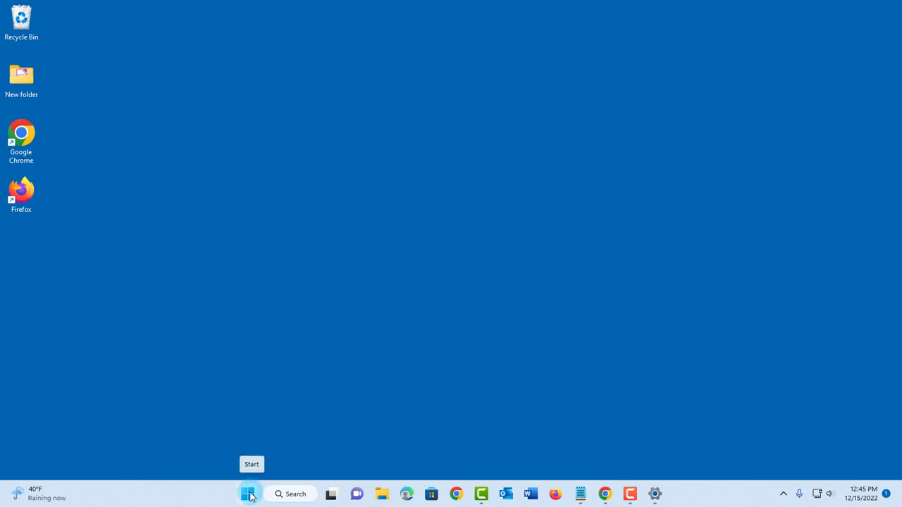
- Launch regedit from Run and go to HKLM\SOFTWARE\Microsoft\PolicyManager\current\device
{"action": "right_click", "coordinate": [248, 494]}
{"action": "left_click", "coordinate": [224, 428]}
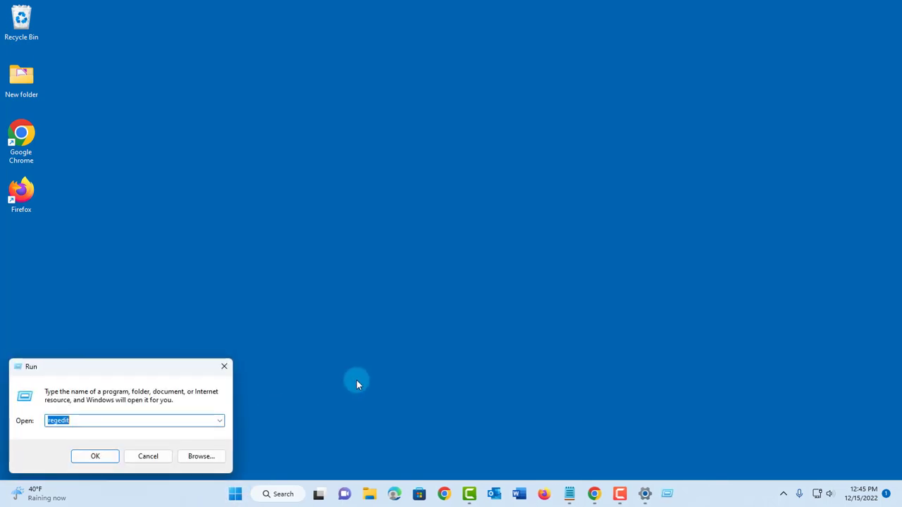
{"action": "left_click", "coordinate": [76, 422]}
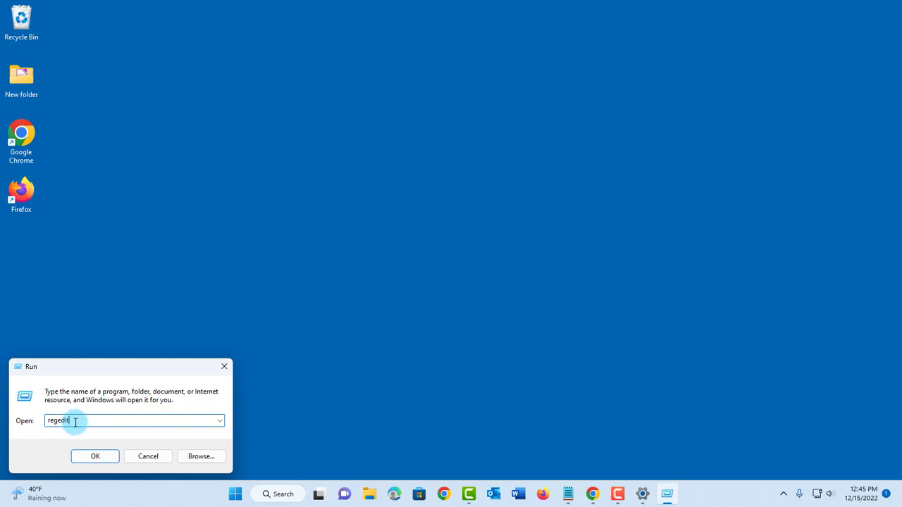
{"action": "left_click", "coordinate": [107, 459]}
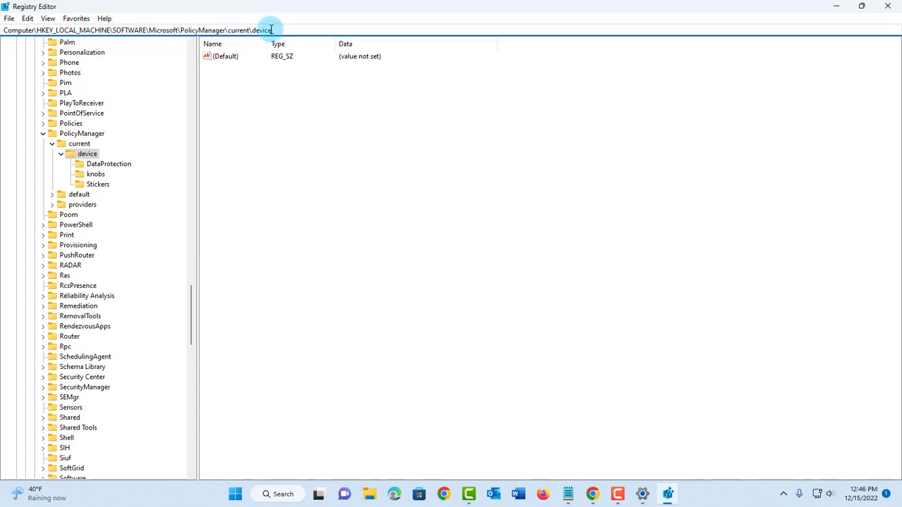
{"action": "left_click_drag", "start_coordinate": [272, 29], "coordinate": [4, 32]}
- Add a new key named Education under the device key
{"action": "left_click", "coordinate": [88, 155]}
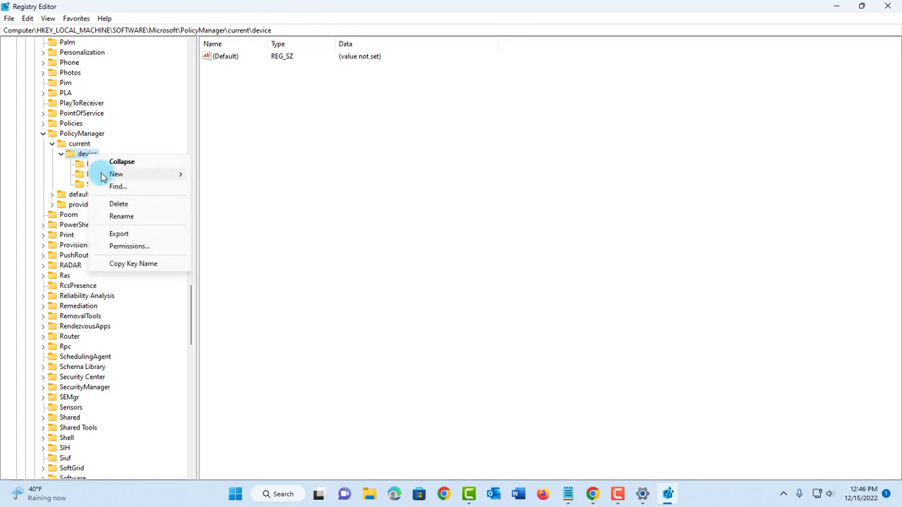
{"action": "mouse_move", "coordinate": [116, 174]}
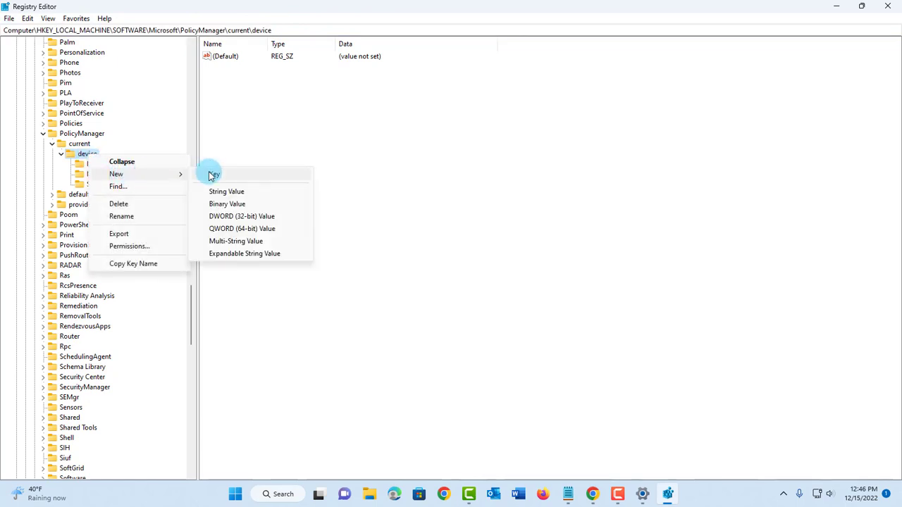
{"action": "left_click", "coordinate": [212, 175]}
{"action": "type", "text": "Education"}
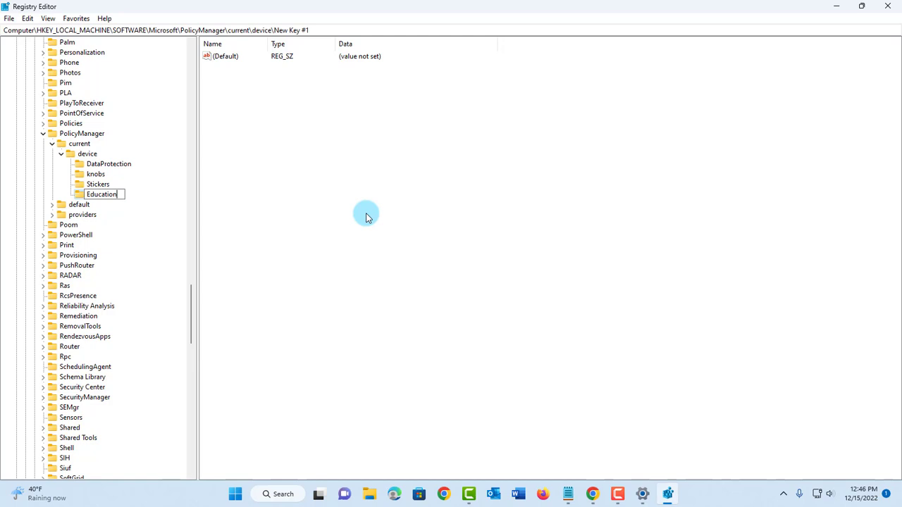
{"action": "left_click", "coordinate": [366, 217]}
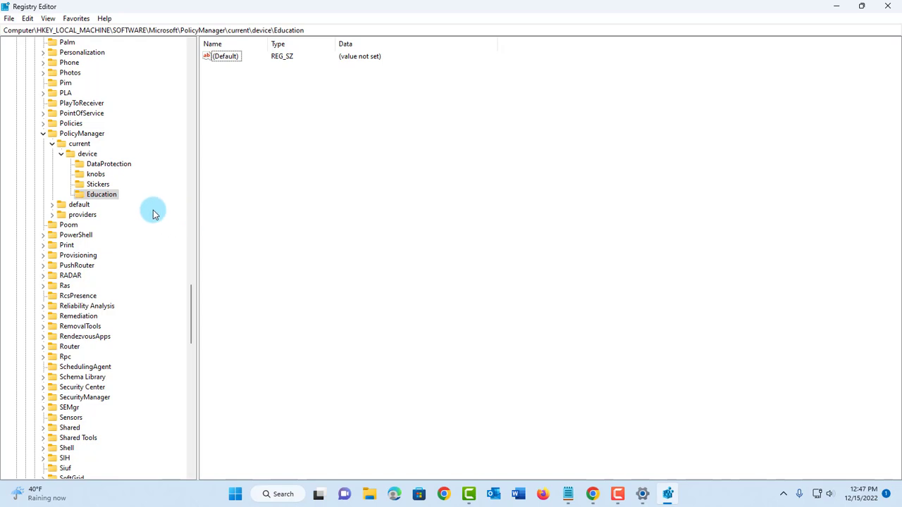
- Add a DWORD (32-bit) value named EnableEduThemes to the Education key
{"action": "right_click", "coordinate": [102, 198]}
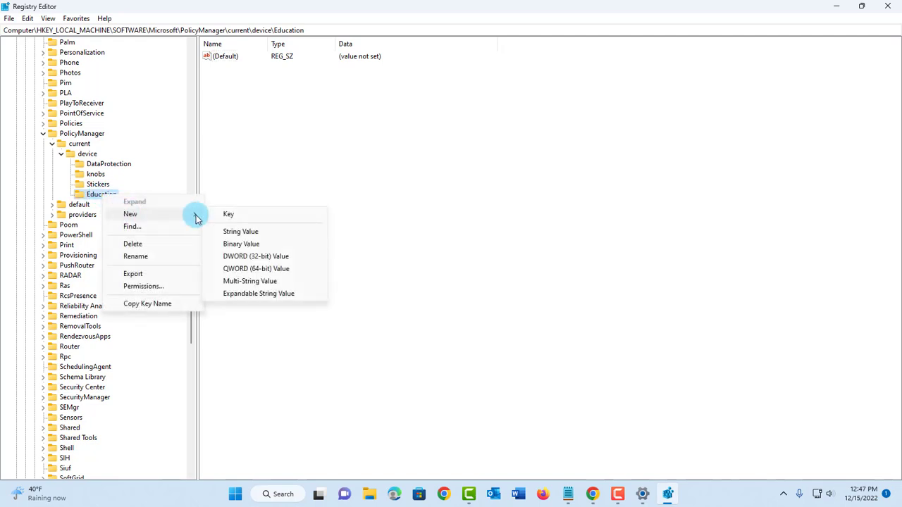
{"action": "mouse_move", "coordinate": [130, 213]}
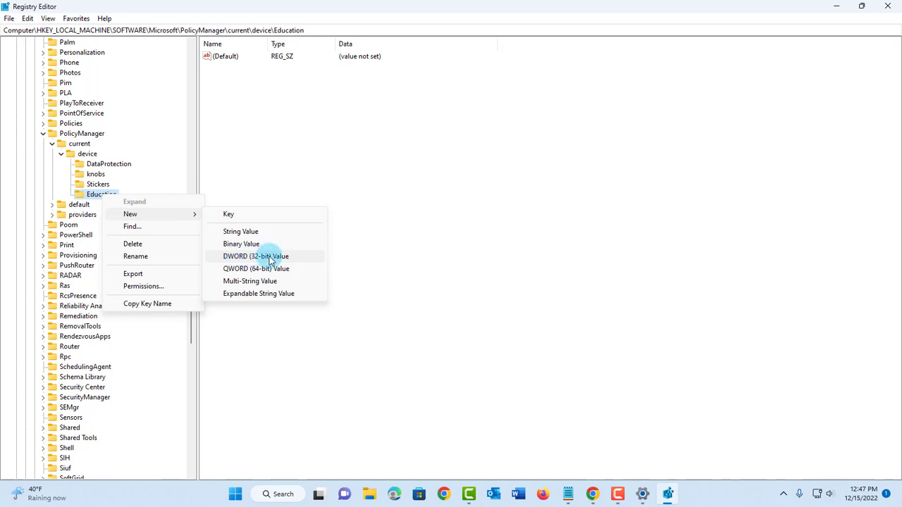
{"action": "left_click", "coordinate": [271, 259]}
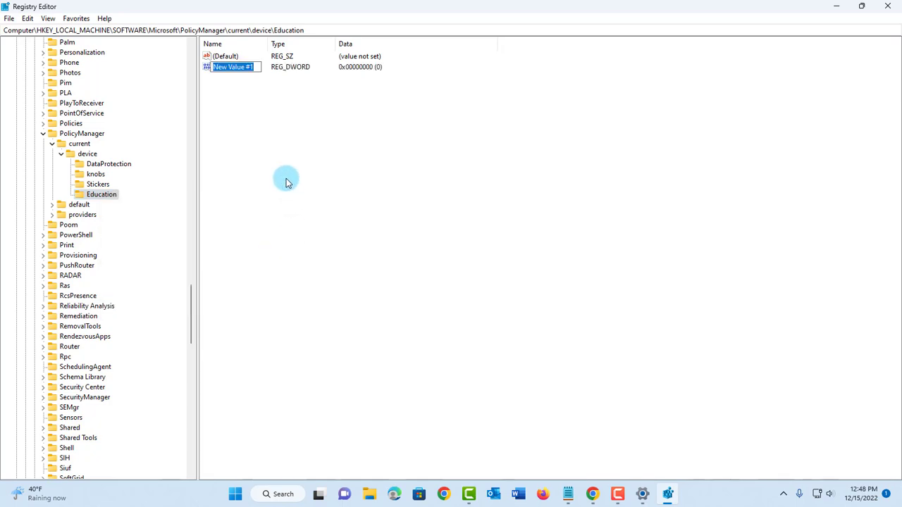
{"action": "type", "text": "EnableEduThemes"}
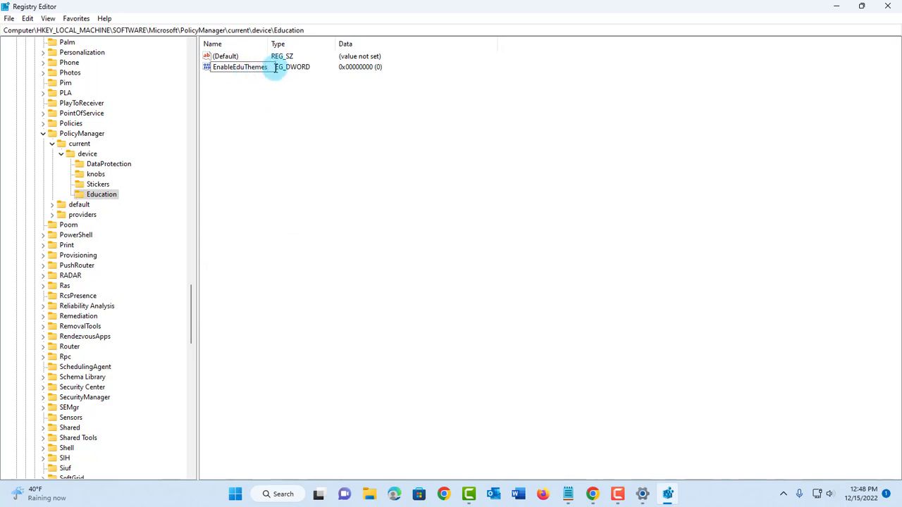
{"action": "key", "text": "Return"}
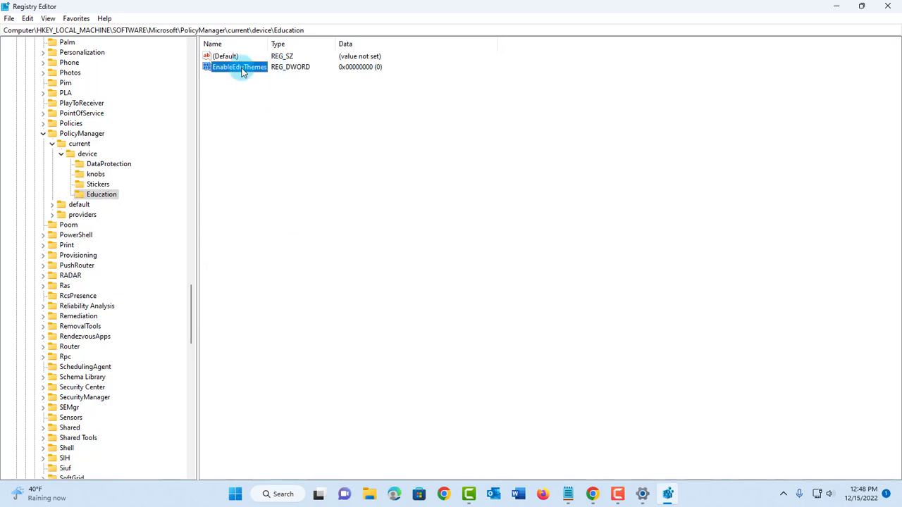
- Set EnableEduThemes value data to 1 and close Registry Editor
{"action": "double_click", "coordinate": [242, 71]}
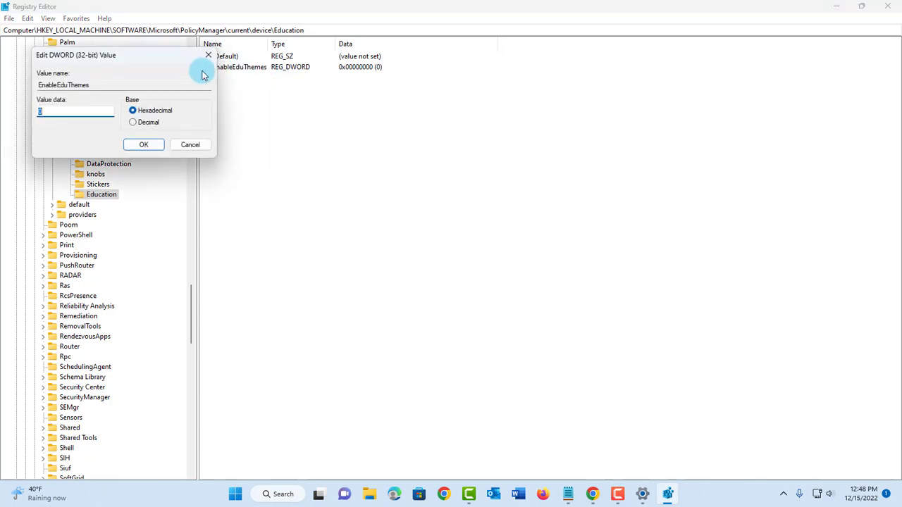
{"action": "left_click_drag", "start_coordinate": [151, 57], "coordinate": [334, 142]}
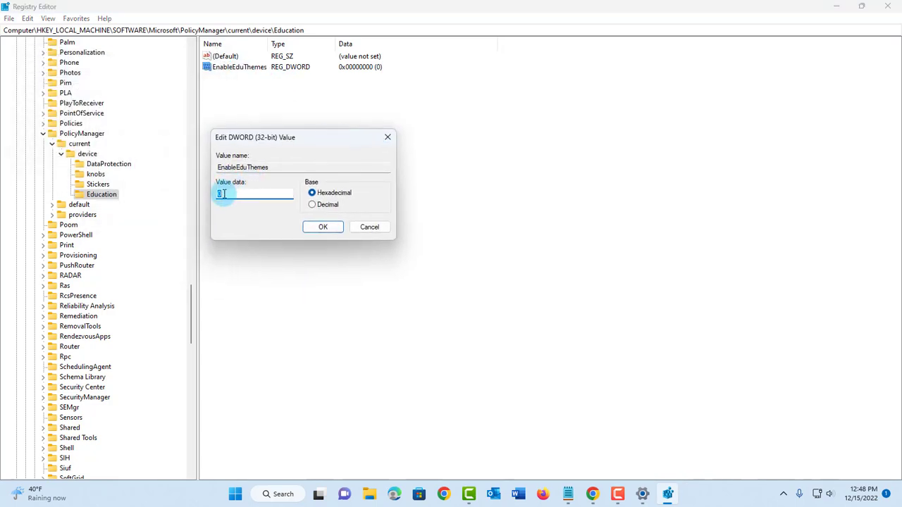
{"action": "left_click_drag", "start_coordinate": [222, 193], "coordinate": [251, 198]}
{"action": "type", "text": "1"}
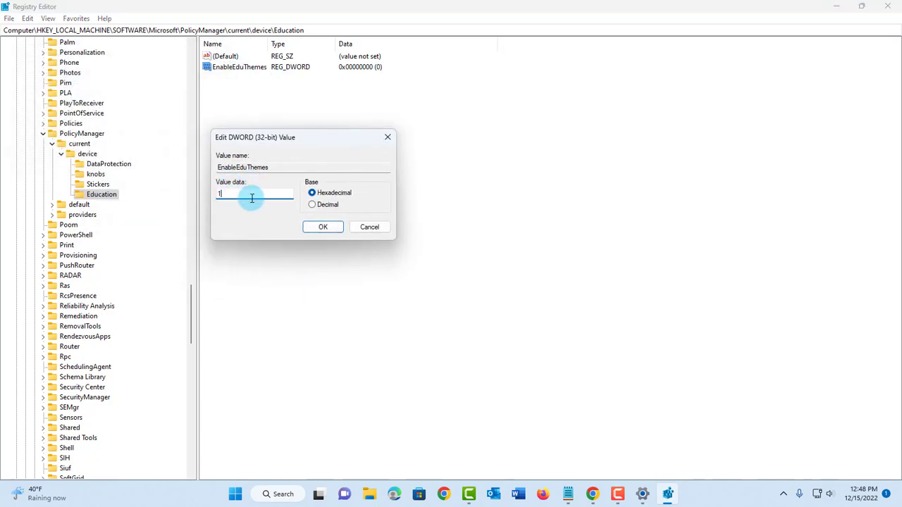
{"action": "left_click", "coordinate": [314, 226]}
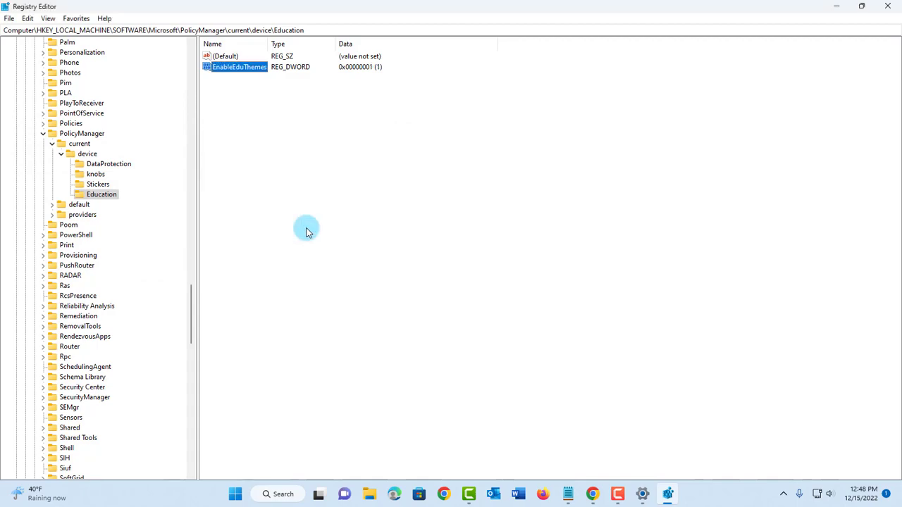
{"action": "left_click", "coordinate": [887, 8]}
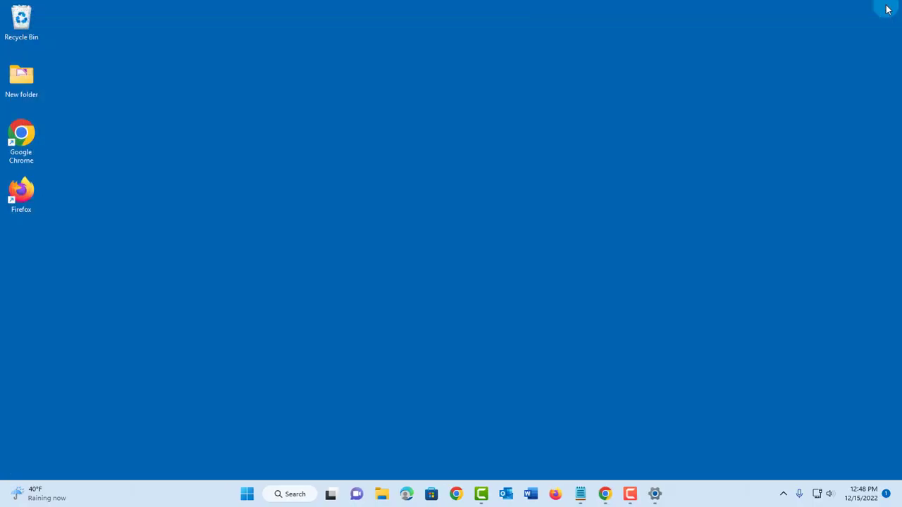
- Reopen Personalization > Themes to see the expanded gallery with Planets and Flower themes
{"action": "right_click", "coordinate": [258, 115]}
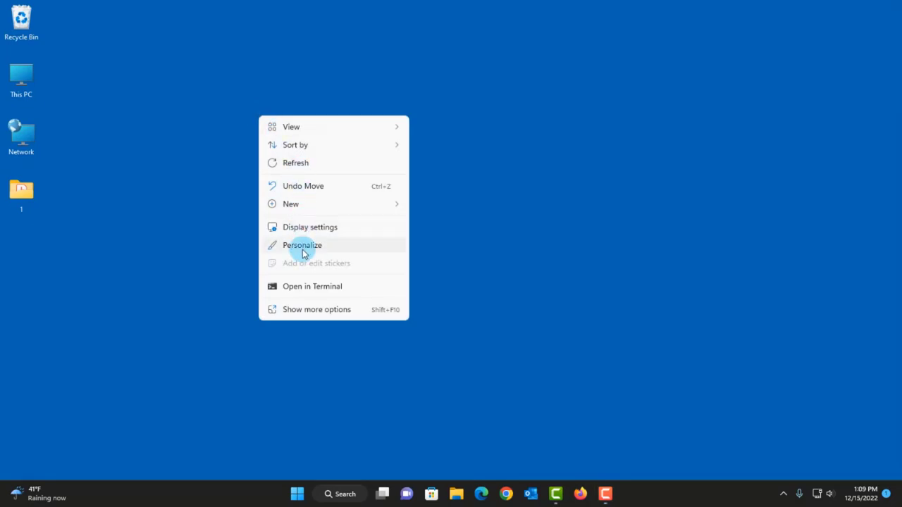
{"action": "left_click", "coordinate": [303, 247]}
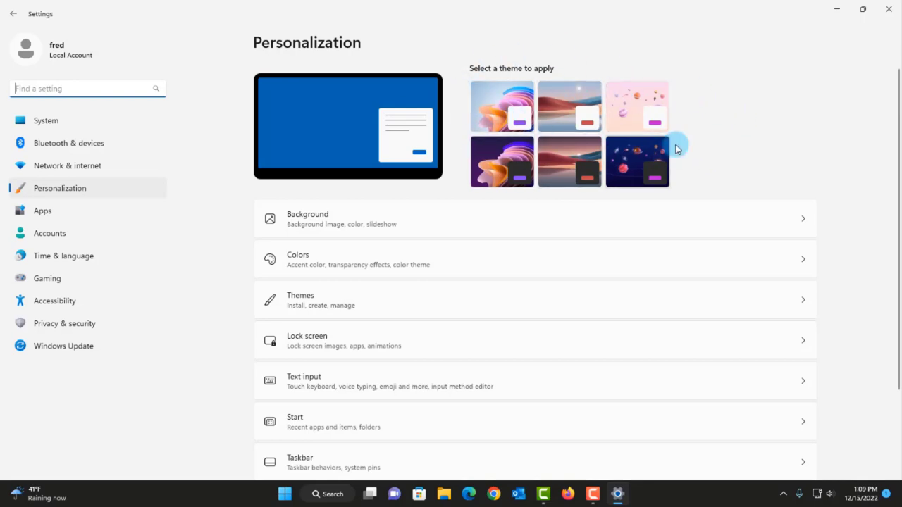
{"action": "left_click", "coordinate": [316, 300]}
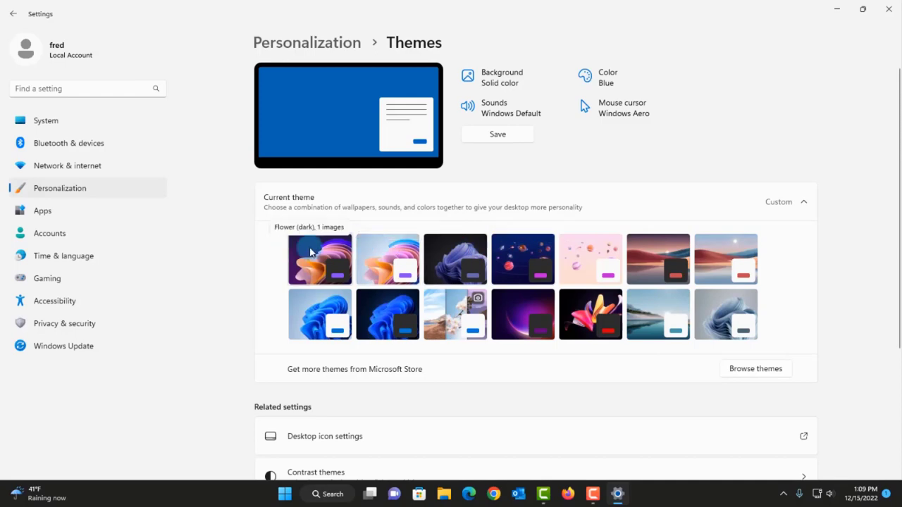
- Try the Flower (light) theme, then apply Flower (dark) from the gallery
{"action": "left_click", "coordinate": [863, 8]}
{"action": "left_click", "coordinate": [574, 224]}
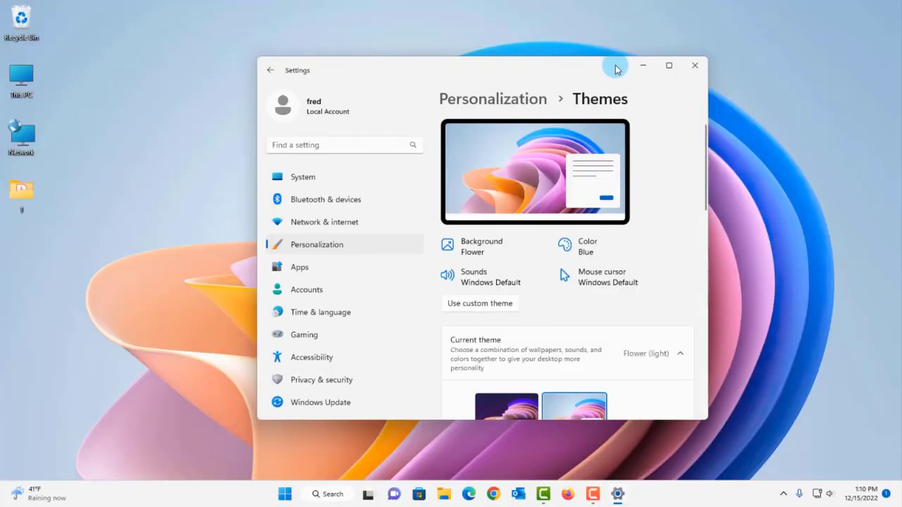
{"action": "mouse_move", "coordinate": [615, 69]}
{"action": "left_mouse_down"}
{"action": "mouse_move", "coordinate": [729, 480]}
{"action": "mouse_move", "coordinate": [761, 477]}
{"action": "mouse_move", "coordinate": [681, 115]}
{"action": "mouse_move", "coordinate": [620, 97]}
{"action": "left_mouse_up"}
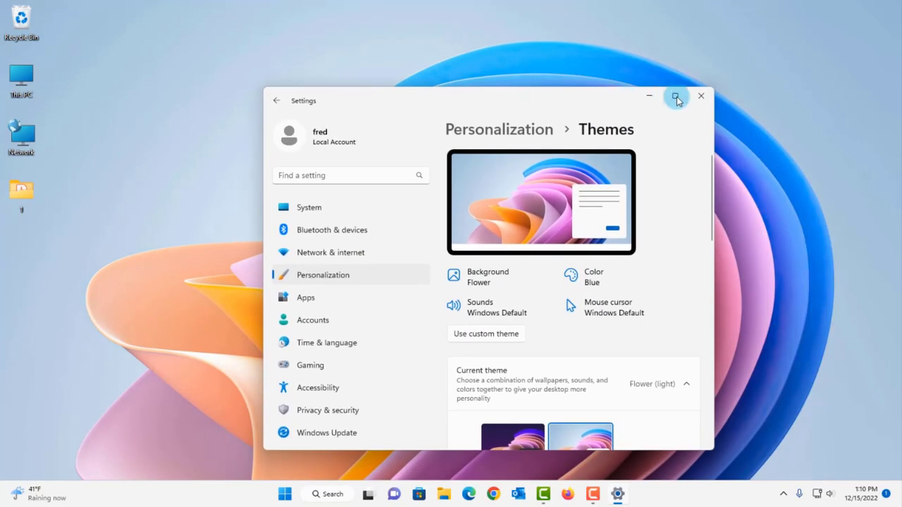
{"action": "scroll", "coordinate": [536, 317], "scroll_direction": "down", "scroll_amount": 3}
{"action": "left_click", "coordinate": [515, 317]}
{"action": "scroll", "coordinate": [536, 317], "scroll_direction": "up", "scroll_amount": 3}
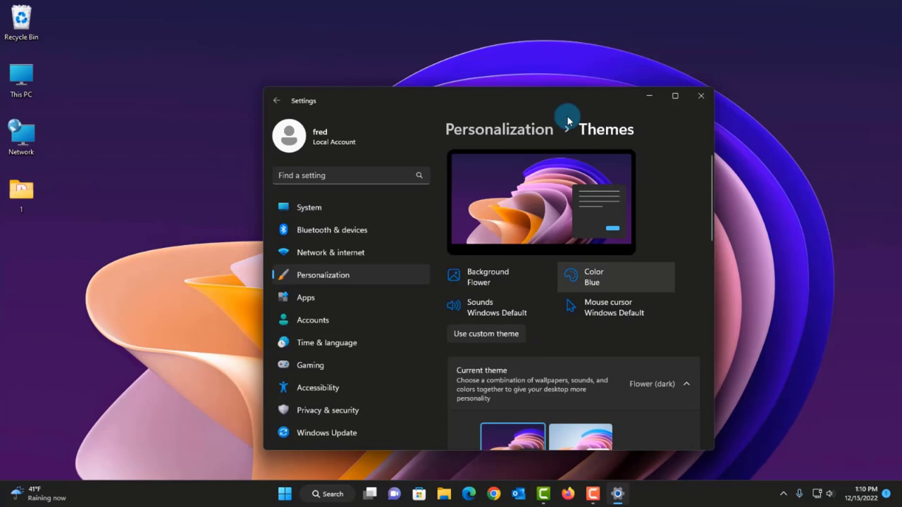
{"action": "mouse_move", "coordinate": [571, 100]}
{"action": "left_mouse_down"}
{"action": "mouse_move", "coordinate": [585, 353]}
{"action": "mouse_move", "coordinate": [685, 461]}
{"action": "mouse_move", "coordinate": [684, 335]}
{"action": "mouse_move", "coordinate": [601, 109]}
{"action": "left_mouse_up"}
- Select the Desktop Themes heading and page URL, then scroll through the theme categories
{"action": "scroll", "coordinate": [635, 303], "scroll_direction": "down", "scroll_amount": 5}
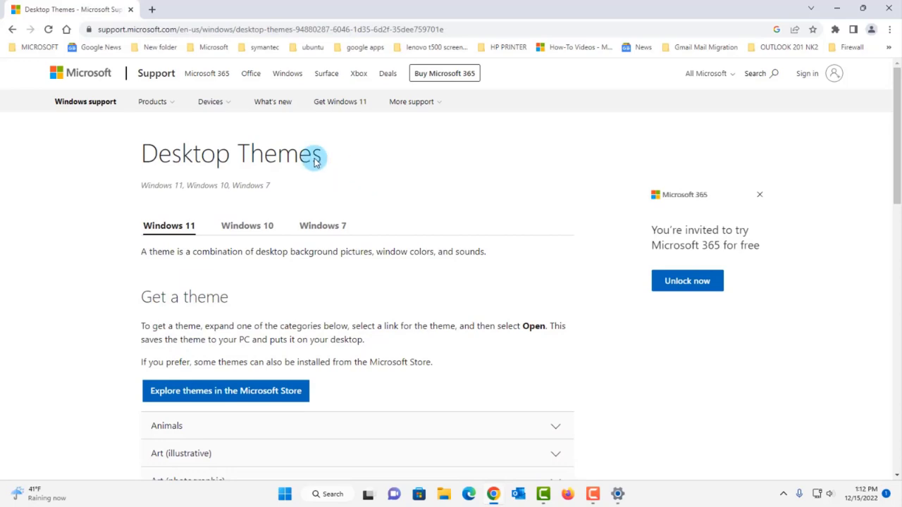
{"action": "left_click_drag", "start_coordinate": [141, 138], "coordinate": [352, 149]}
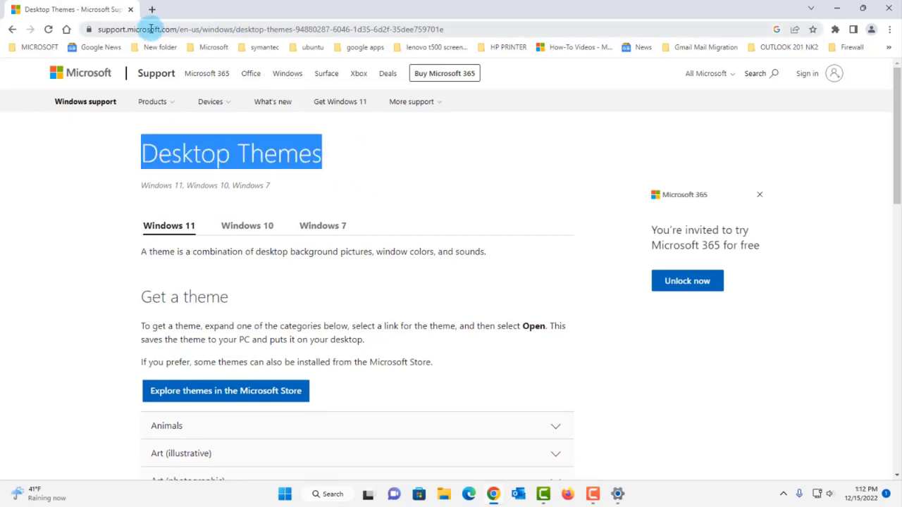
{"action": "left_click", "coordinate": [441, 30]}
{"action": "left_click_drag", "start_coordinate": [441, 29], "coordinate": [137, 29]}
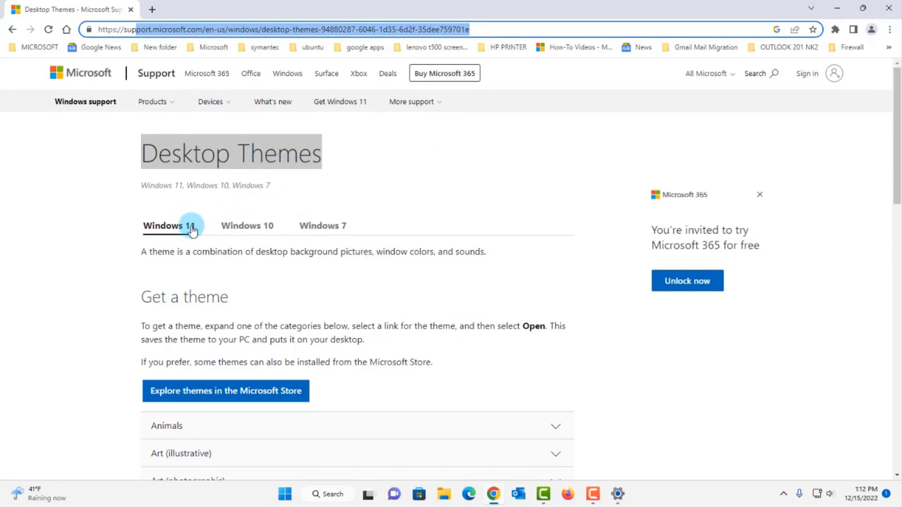
{"action": "left_click", "coordinate": [156, 224]}
{"action": "left_click", "coordinate": [372, 217]}
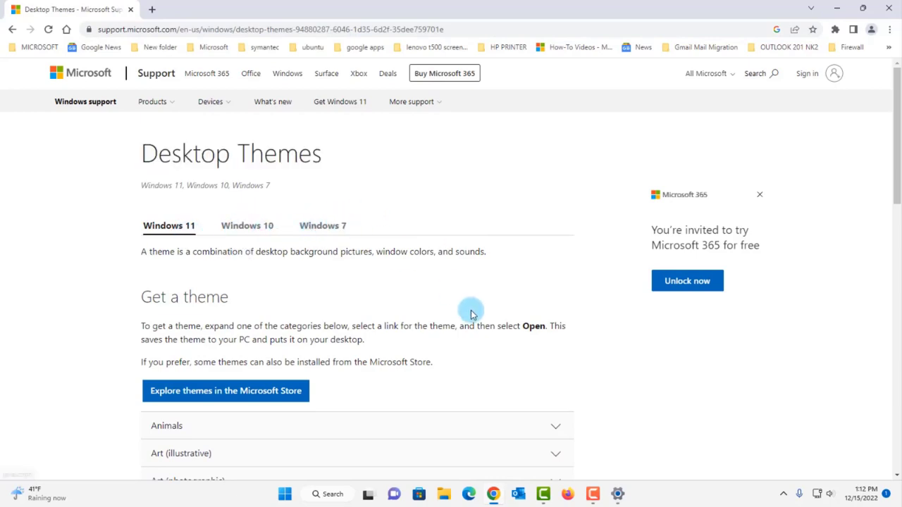
{"action": "scroll", "coordinate": [471, 313], "scroll_direction": "down", "scroll_amount": 3}
{"action": "scroll", "coordinate": [423, 289], "scroll_direction": "down", "scroll_amount": 1}
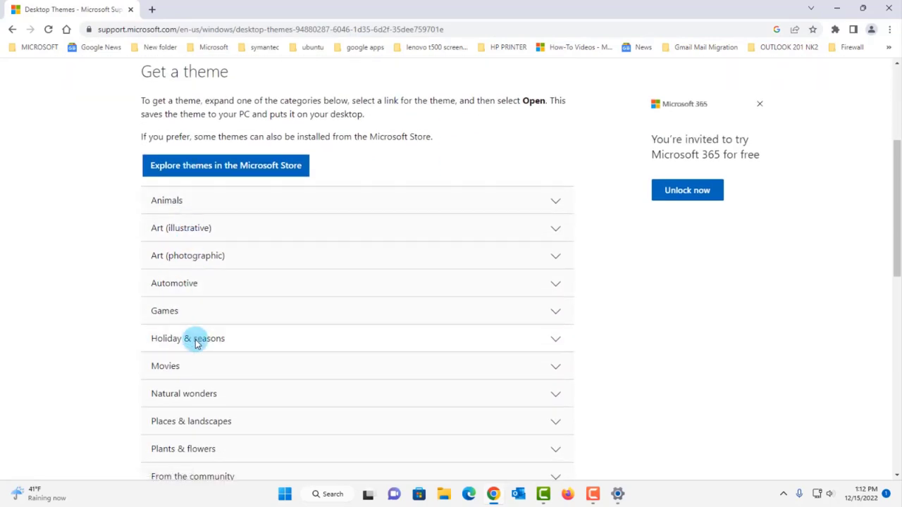
{"action": "scroll", "coordinate": [574, 317], "scroll_direction": "down", "scroll_amount": 3}
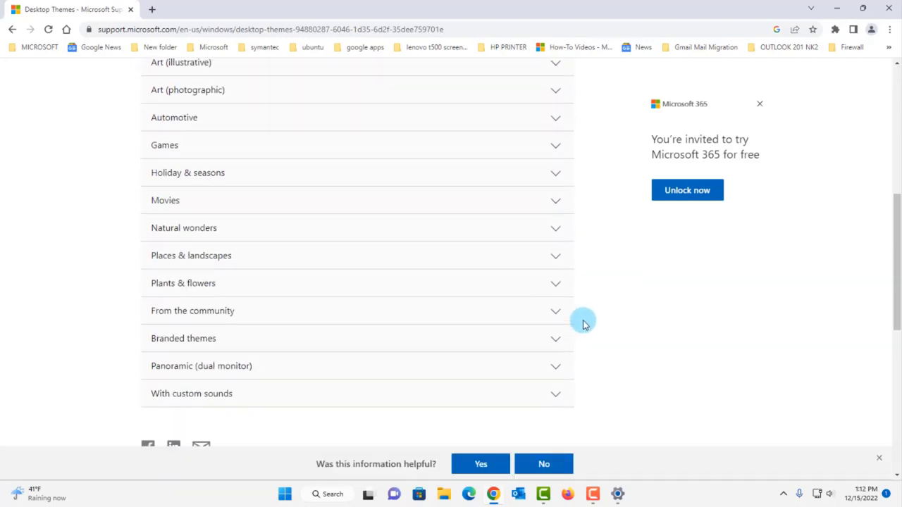
{"action": "scroll", "coordinate": [583, 324], "scroll_direction": "up", "scroll_amount": 2}
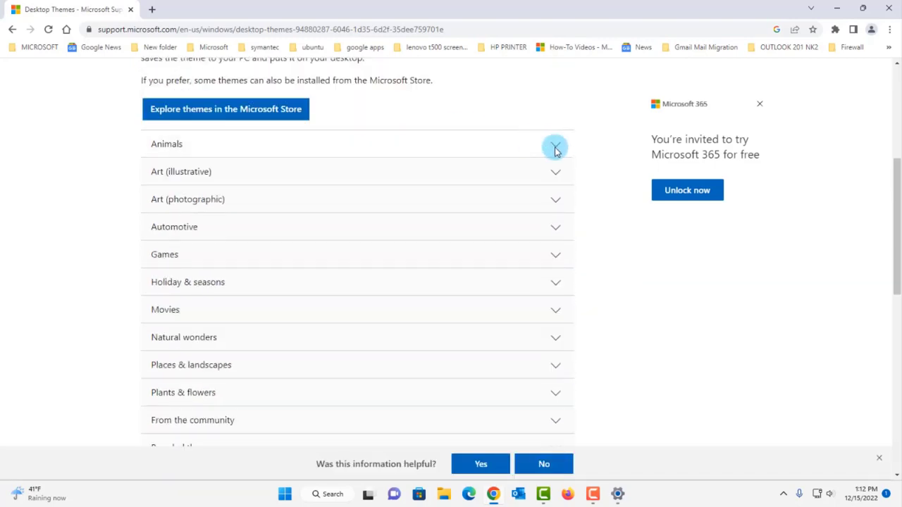
- Expand Animals, download the Humming Birds theme and open the downloaded pack
{"action": "left_click", "coordinate": [556, 147]}
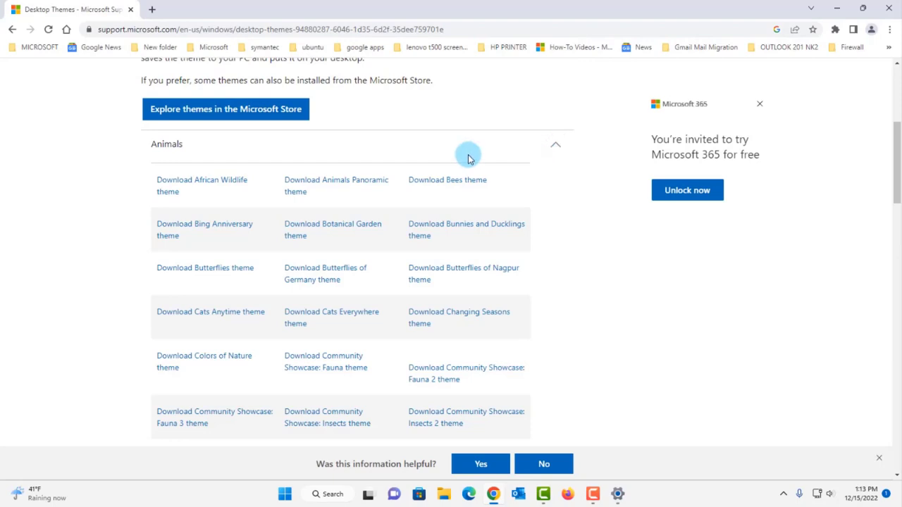
{"action": "scroll", "coordinate": [542, 296], "scroll_direction": "down", "scroll_amount": 3}
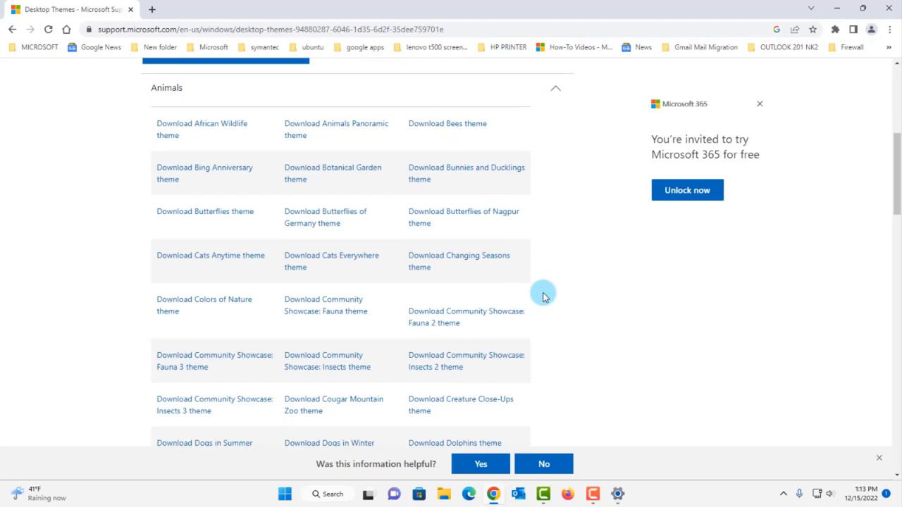
{"action": "scroll", "coordinate": [489, 328], "scroll_direction": "down", "scroll_amount": 10}
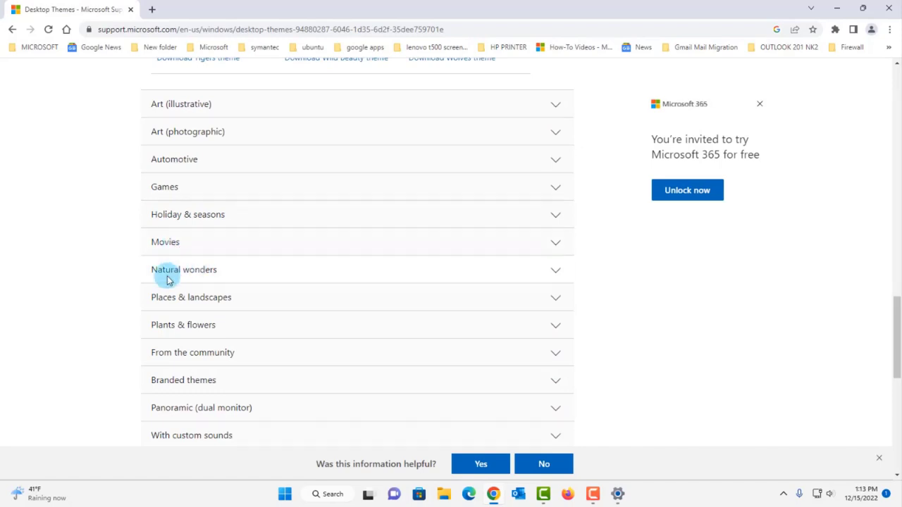
{"action": "scroll", "coordinate": [510, 248], "scroll_direction": "up", "scroll_amount": 3}
{"action": "scroll", "coordinate": [508, 246], "scroll_direction": "up", "scroll_amount": 3}
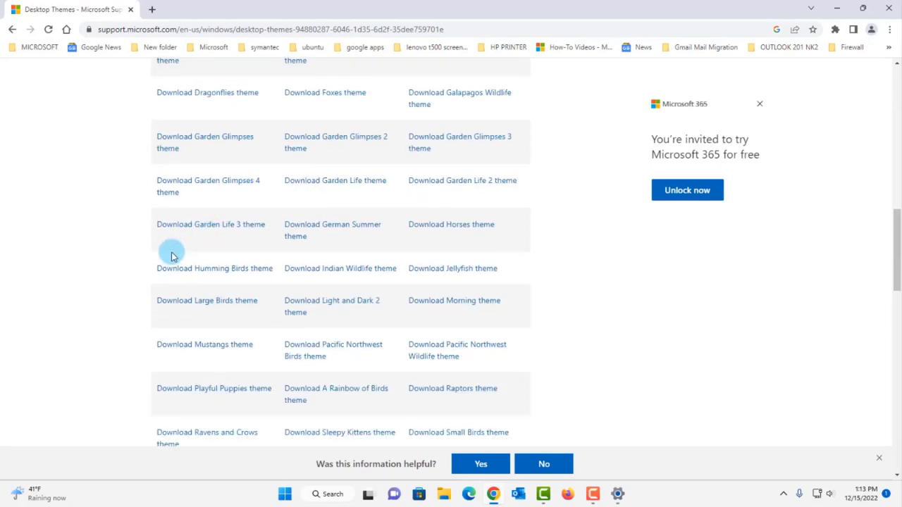
{"action": "left_click", "coordinate": [209, 275]}
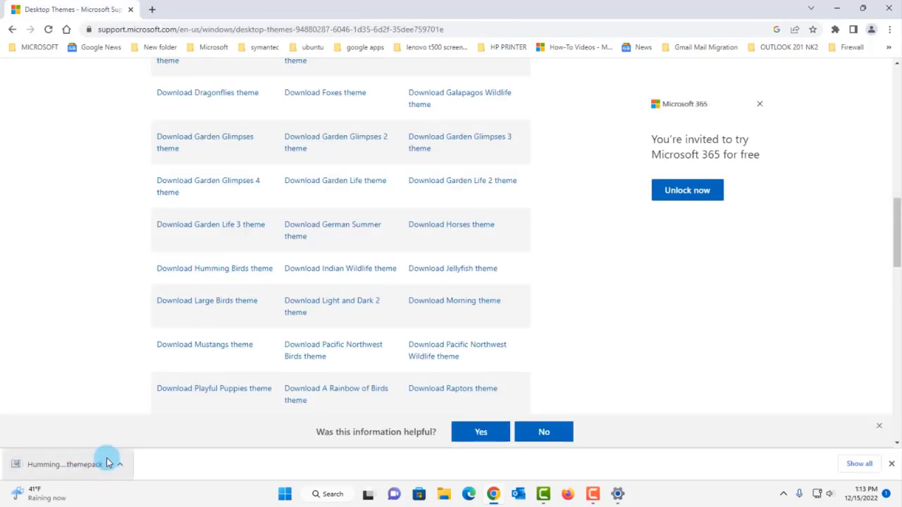
{"action": "left_click", "coordinate": [118, 468]}
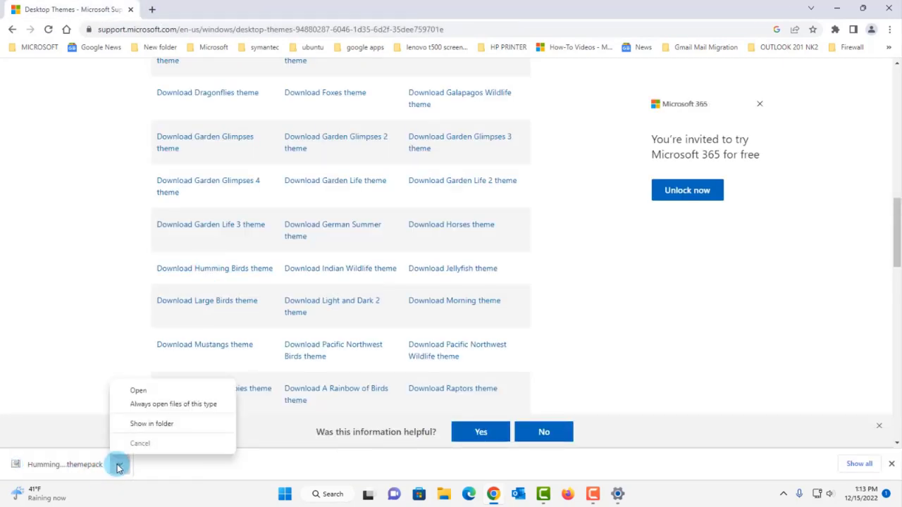
{"action": "left_click", "coordinate": [138, 391]}
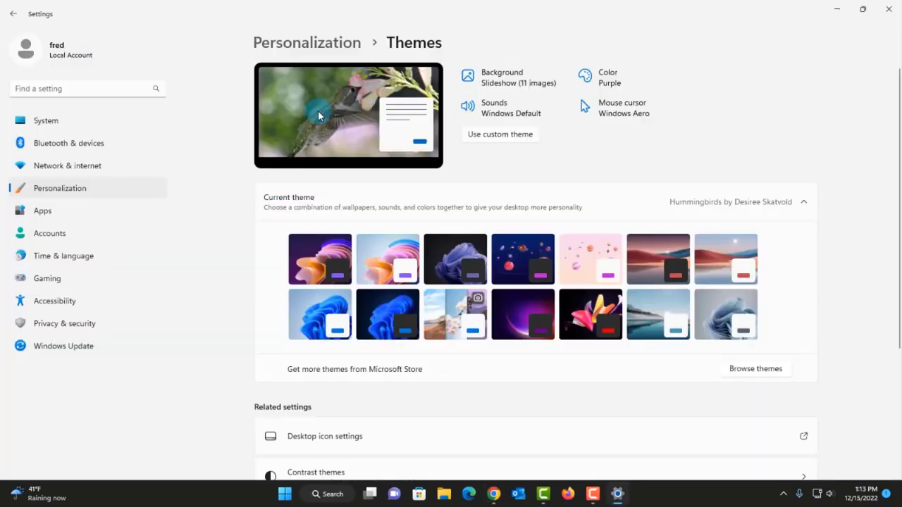
- Restore Settings to view the Hummingbirds wallpaper, then maximize it again
{"action": "left_click", "coordinate": [863, 9]}
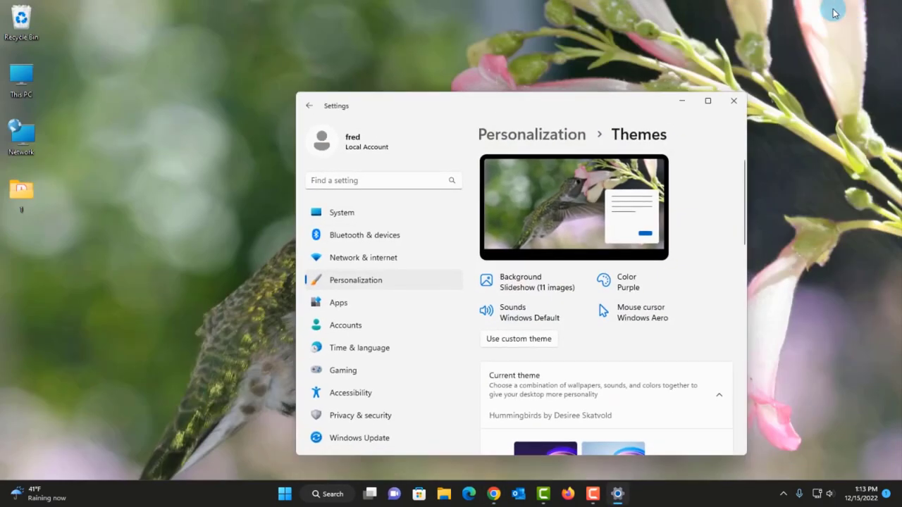
{"action": "mouse_move", "coordinate": [544, 101]}
{"action": "left_mouse_down"}
{"action": "mouse_move", "coordinate": [575, 289]}
{"action": "mouse_move", "coordinate": [423, 91]}
{"action": "left_mouse_up"}
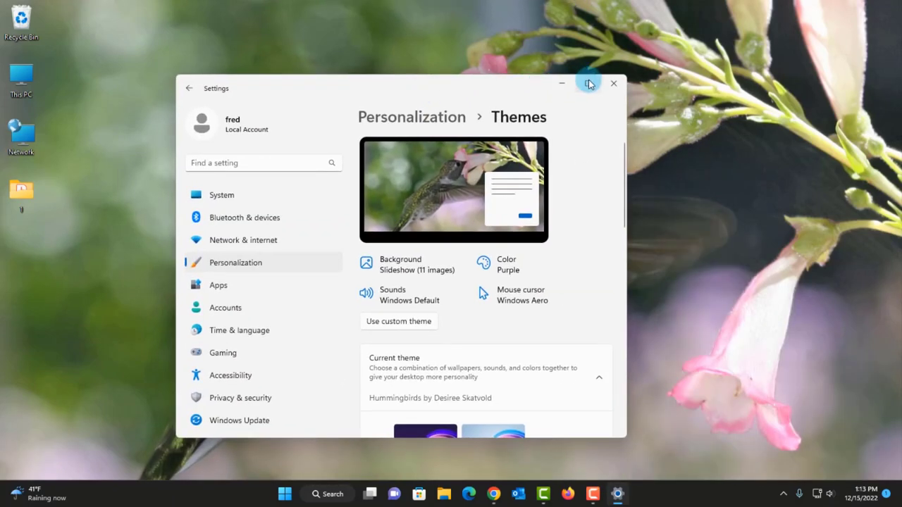
{"action": "left_click", "coordinate": [588, 83]}
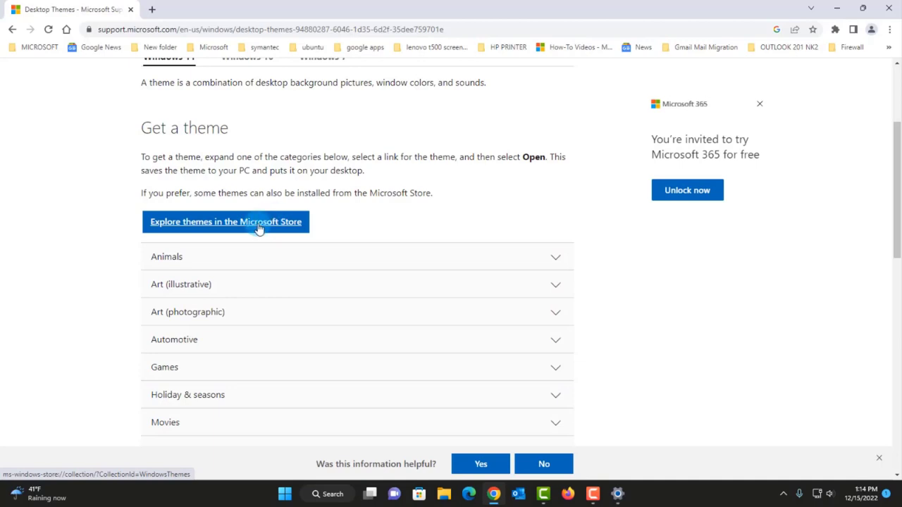
- Launch Microsoft Store via Explore themes and browse its themes toward Winter Holiday Glow
{"action": "left_click", "coordinate": [259, 226]}
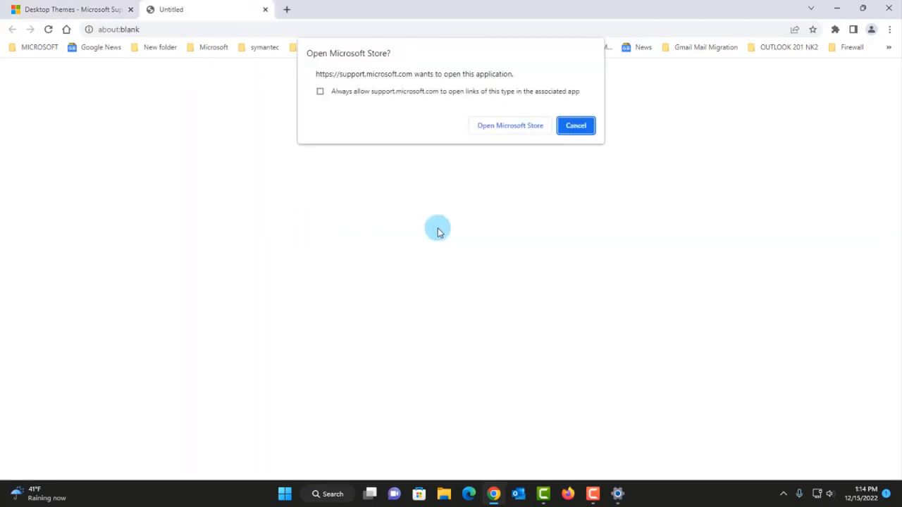
{"action": "left_click", "coordinate": [505, 126]}
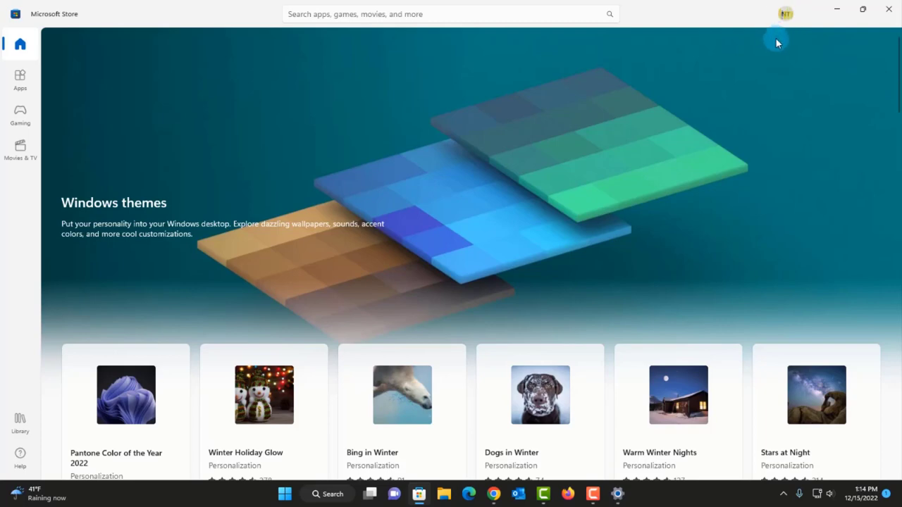
{"action": "scroll", "coordinate": [615, 187], "scroll_direction": "down", "scroll_amount": 4}
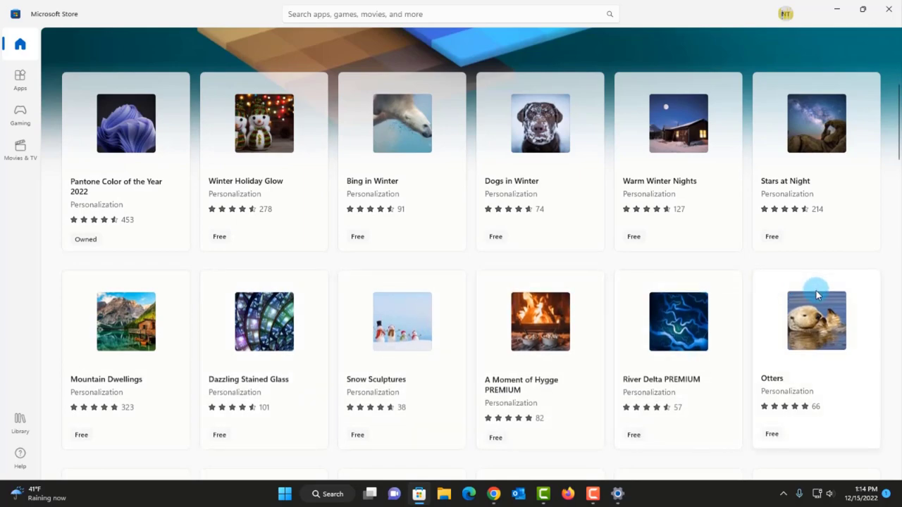
{"action": "scroll", "coordinate": [816, 292], "scroll_direction": "down", "scroll_amount": 4}
{"action": "scroll", "coordinate": [816, 282], "scroll_direction": "down", "scroll_amount": 6}
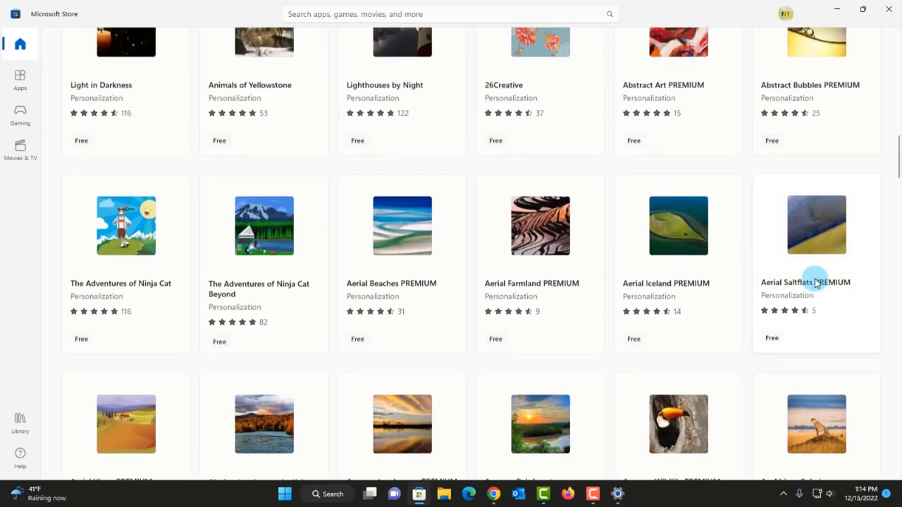
{"action": "scroll", "coordinate": [816, 282], "scroll_direction": "up", "scroll_amount": 5}
{"action": "scroll", "coordinate": [817, 282], "scroll_direction": "up", "scroll_amount": 5}
{"action": "scroll", "coordinate": [816, 275], "scroll_direction": "down", "scroll_amount": 2}
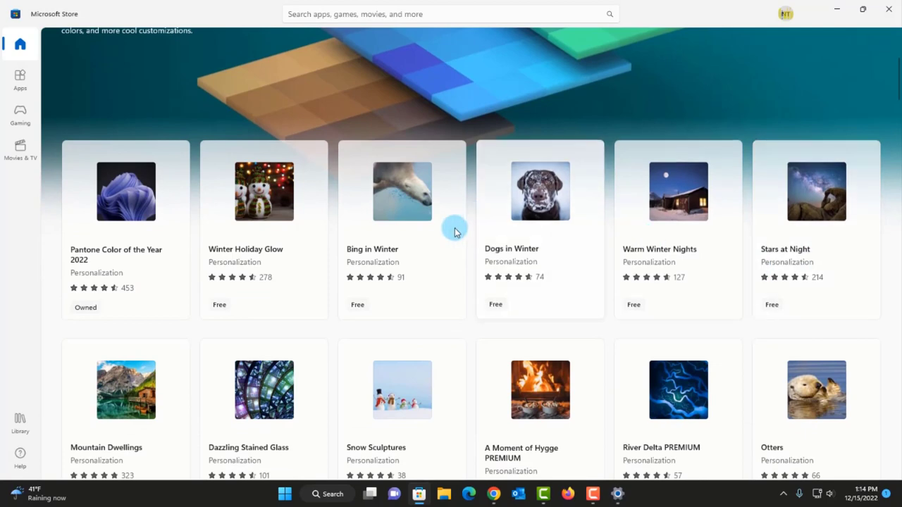
- Install the free Winter Holiday Glow theme from Microsoft Store and open it in Settings
{"action": "left_click", "coordinate": [260, 203]}
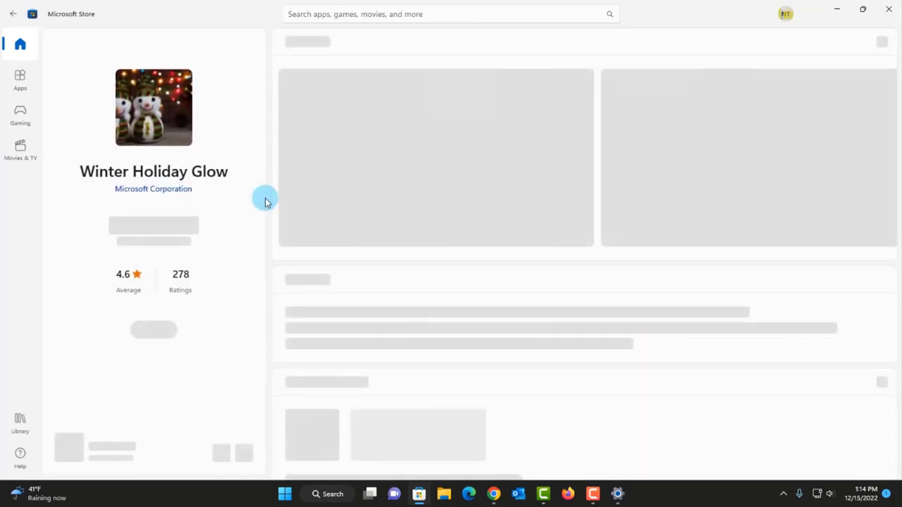
{"action": "left_click", "coordinate": [155, 223]}
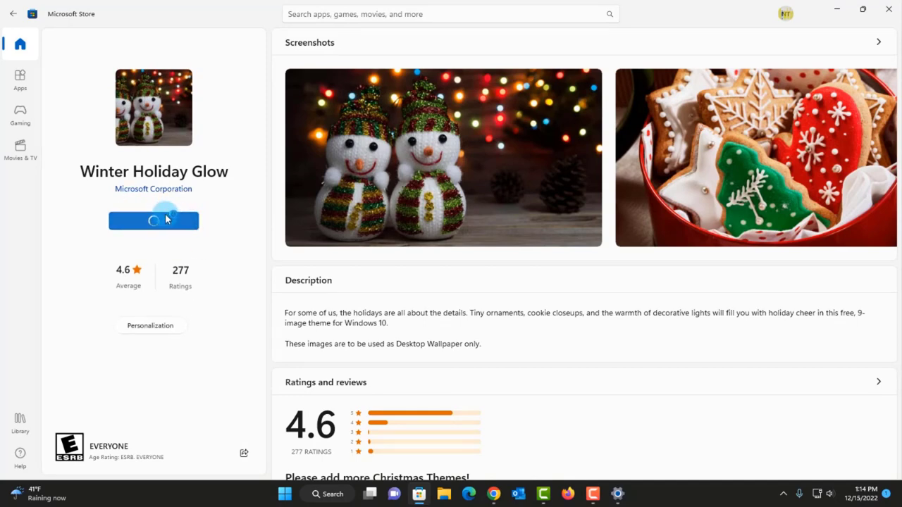
{"action": "left_click", "coordinate": [153, 223]}
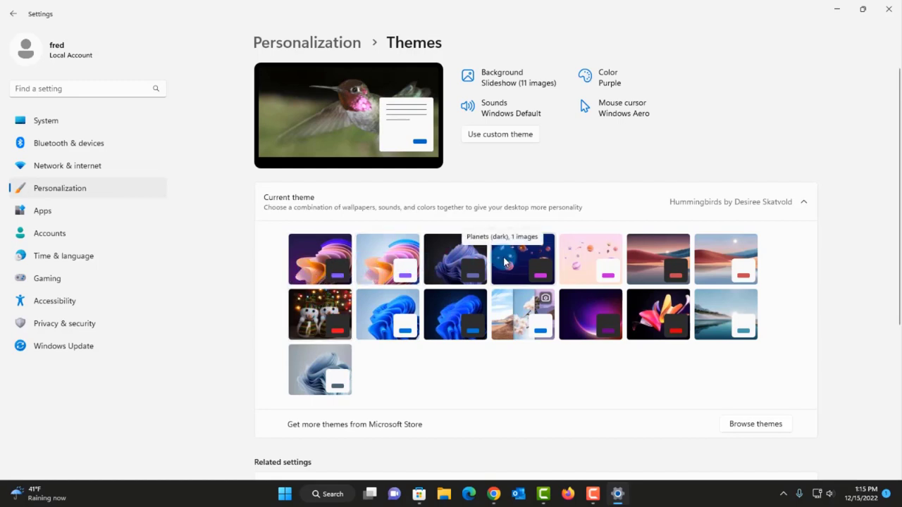
- Bring up the Delete option for the Winter Holiday Glow theme thumbnail in Themes
{"action": "right_click", "coordinate": [319, 298]}
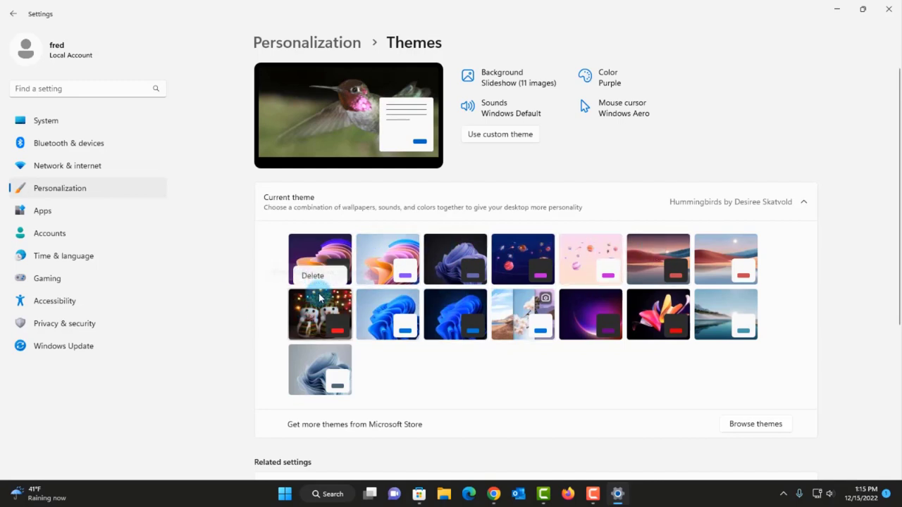